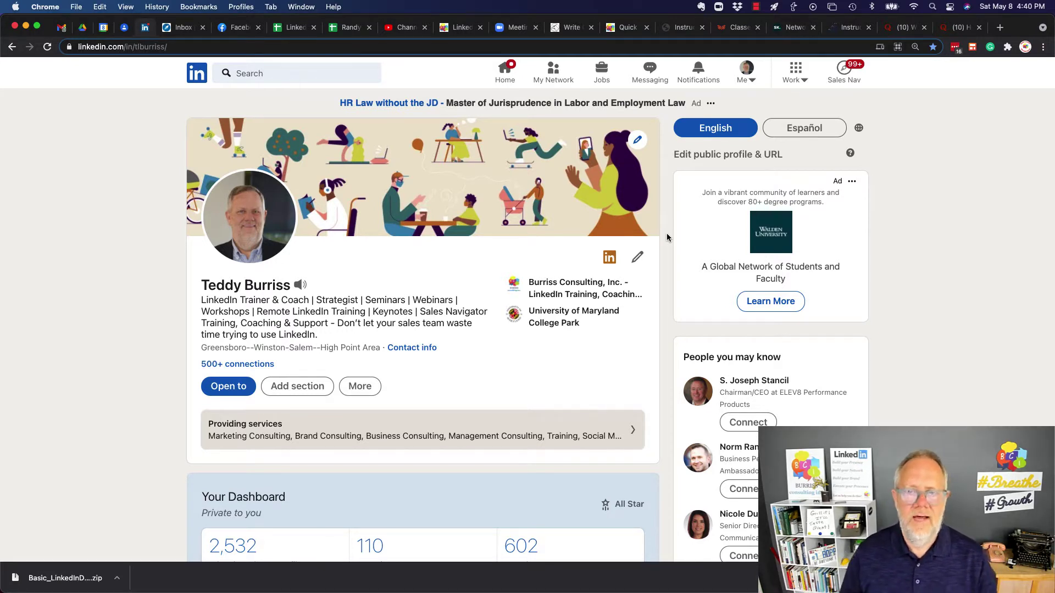
Return to the LinkedIn home feed and scroll through the posts
left_click(196, 76)
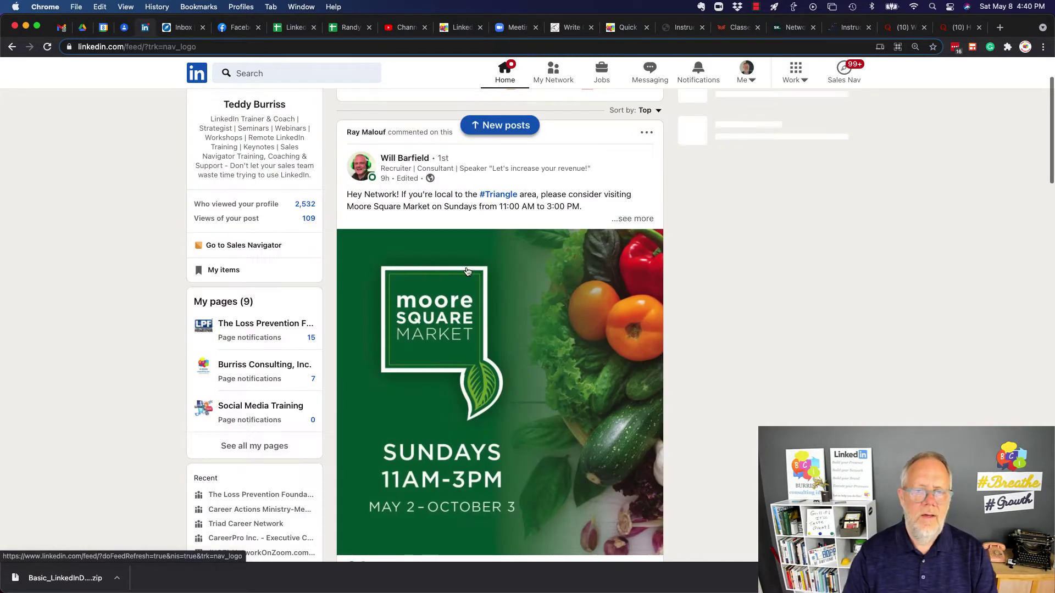
scroll(522, 366, "down", 3)
scroll(524, 352, "up", 4)
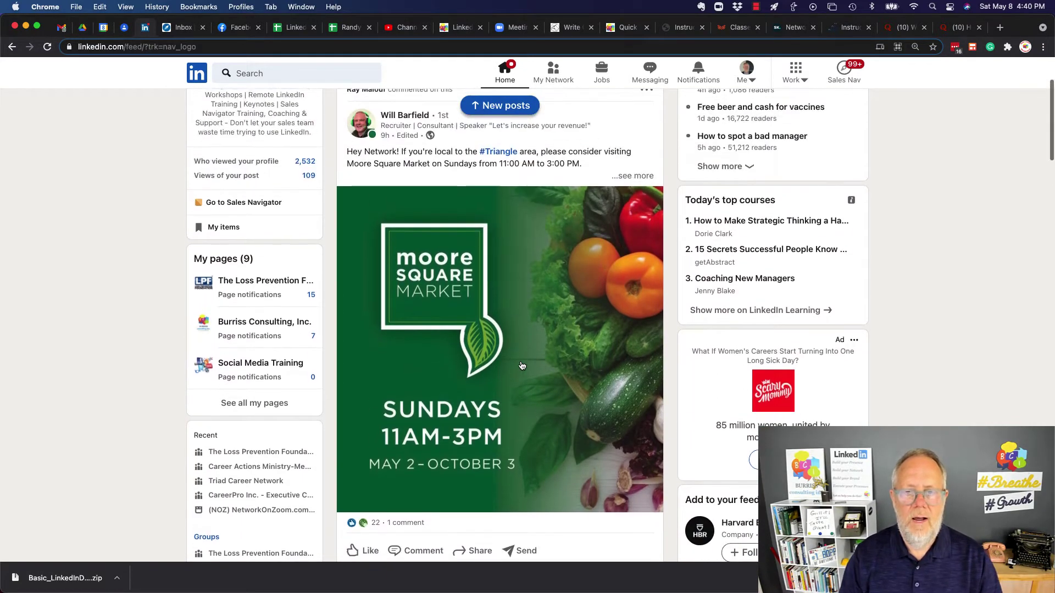
scroll(524, 336, "down", 2)
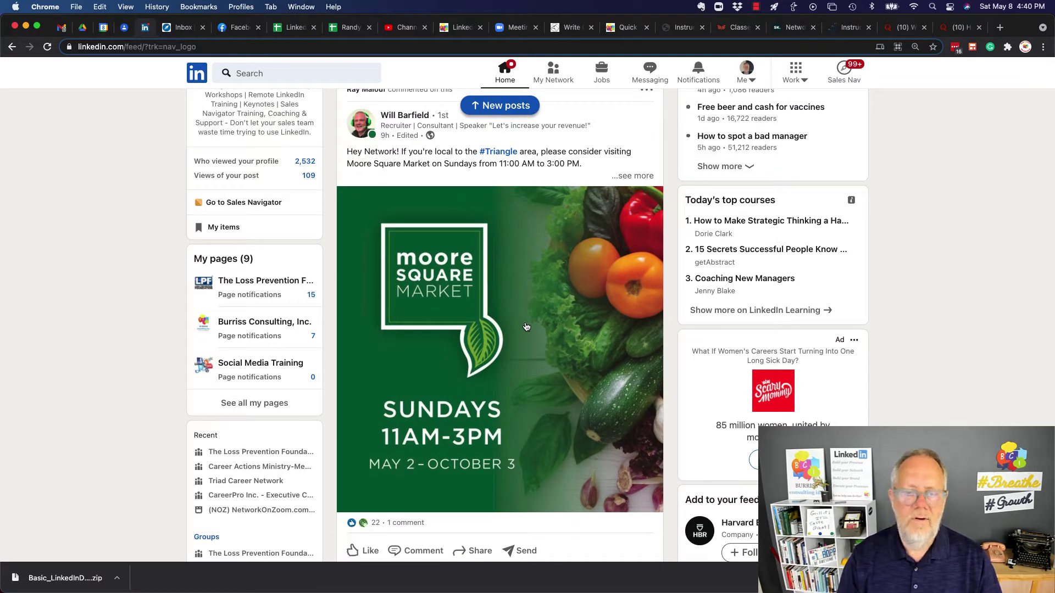
scroll(526, 326, "down", 9)
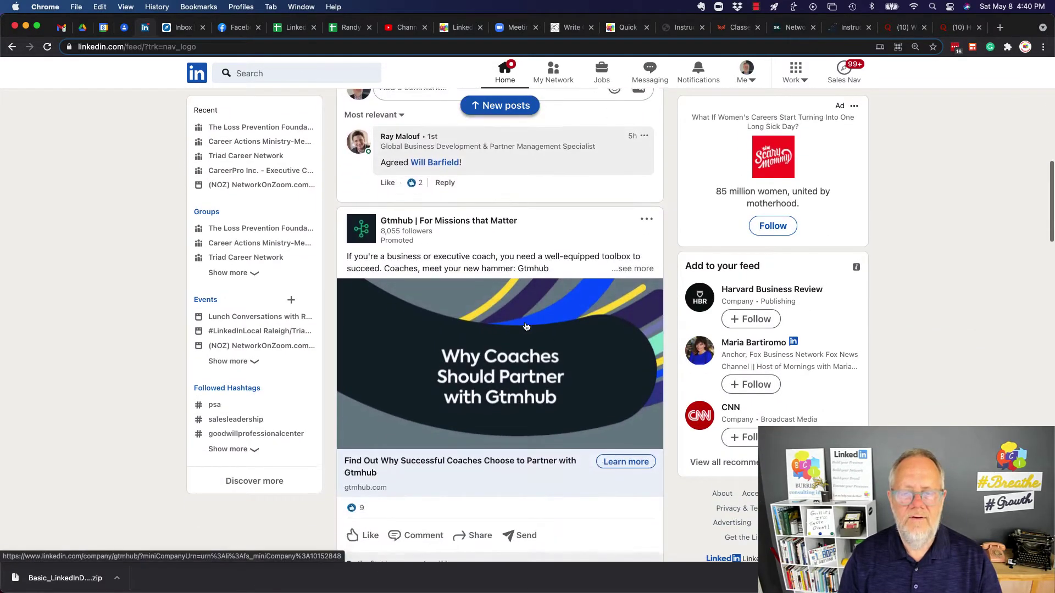
scroll(526, 327, "down", 6)
scroll(526, 326, "up", 1)
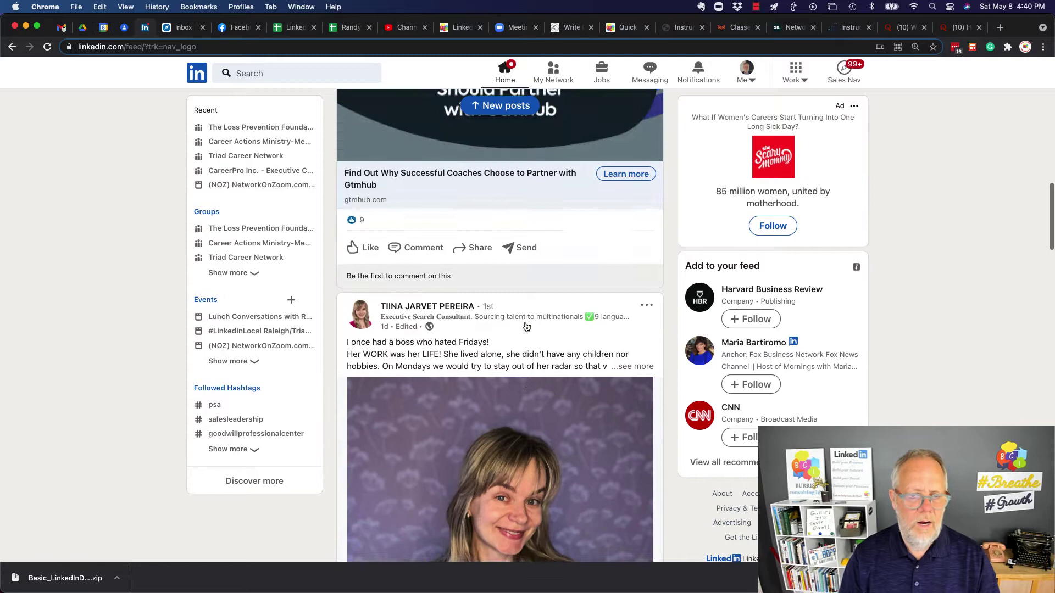
scroll(526, 327, "up", 15)
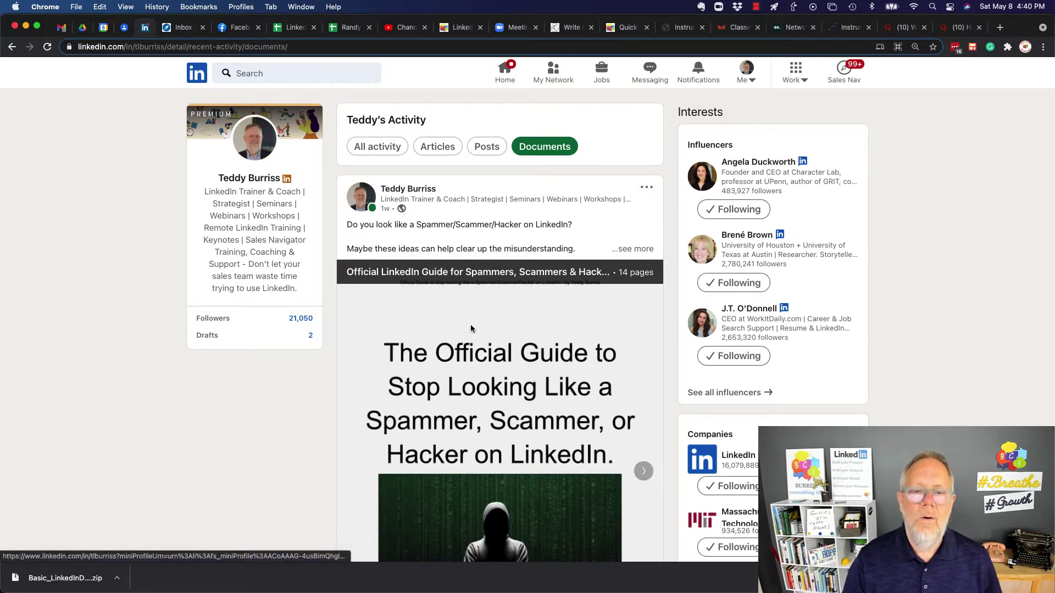
Page the shared spammer guide forward three times to page 4 of 14, tip #3
scroll(488, 339, "down", 2)
scroll(488, 339, "down", 2)
scroll(487, 339, "down", 1)
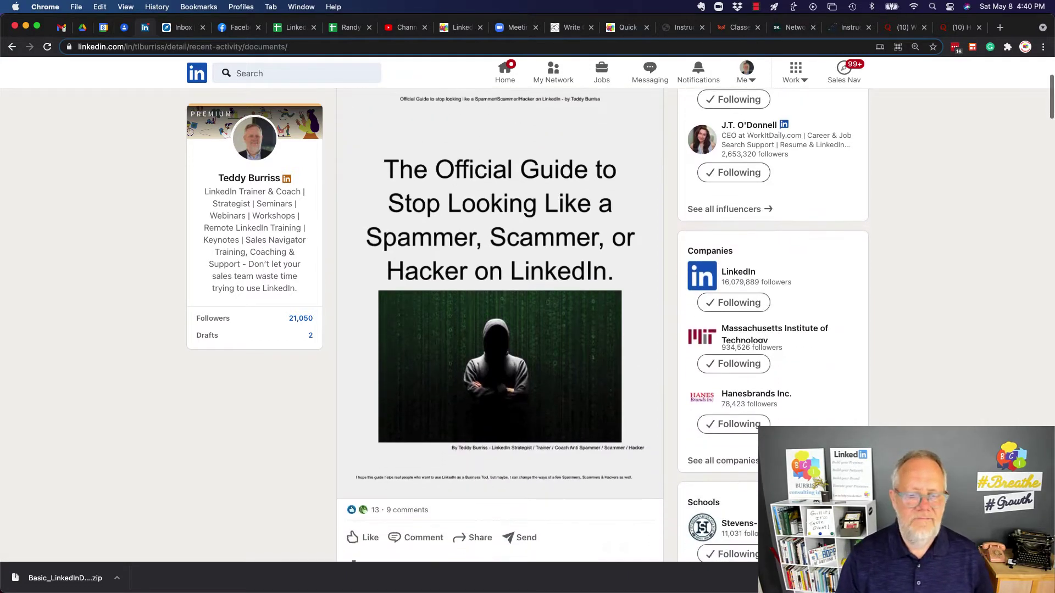
scroll(630, 312, "up", 1)
left_click(643, 331)
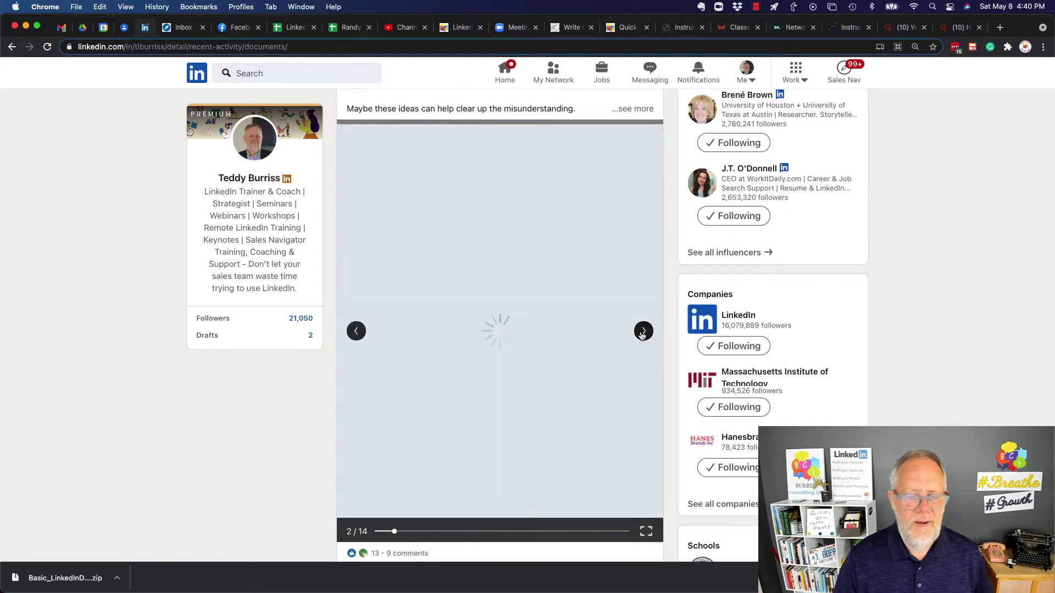
left_click(643, 332)
left_click(642, 331)
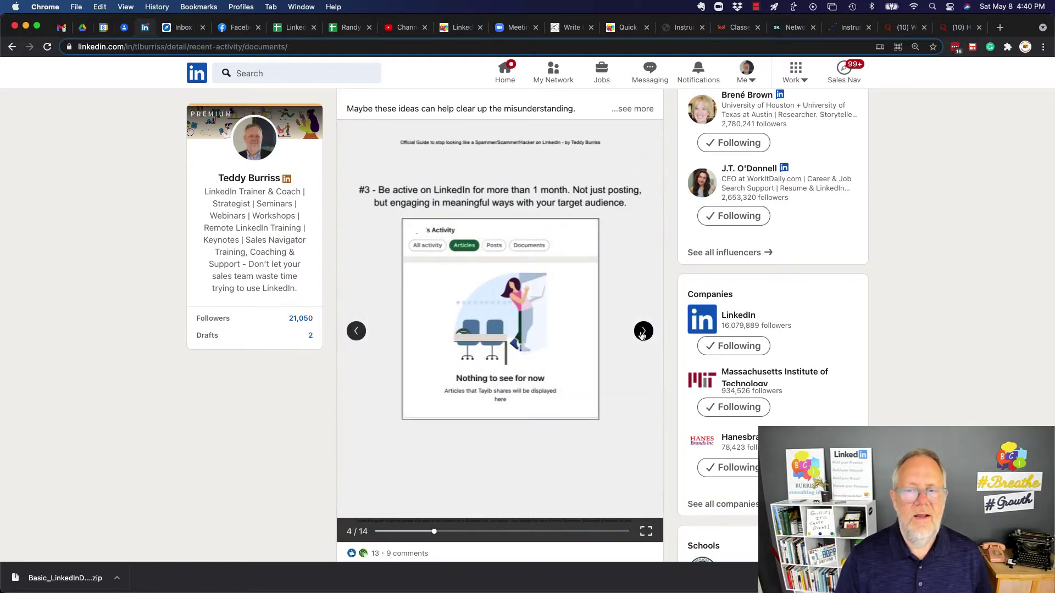
scroll(533, 307, "up", 3)
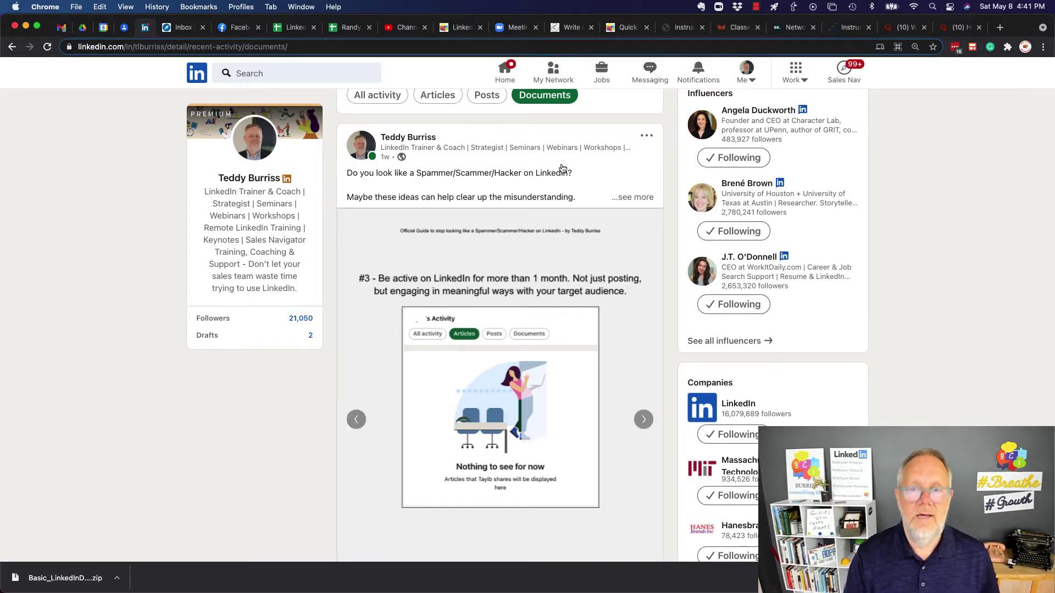
scroll(582, 395, "down", 3)
scroll(581, 395, "down", 1)
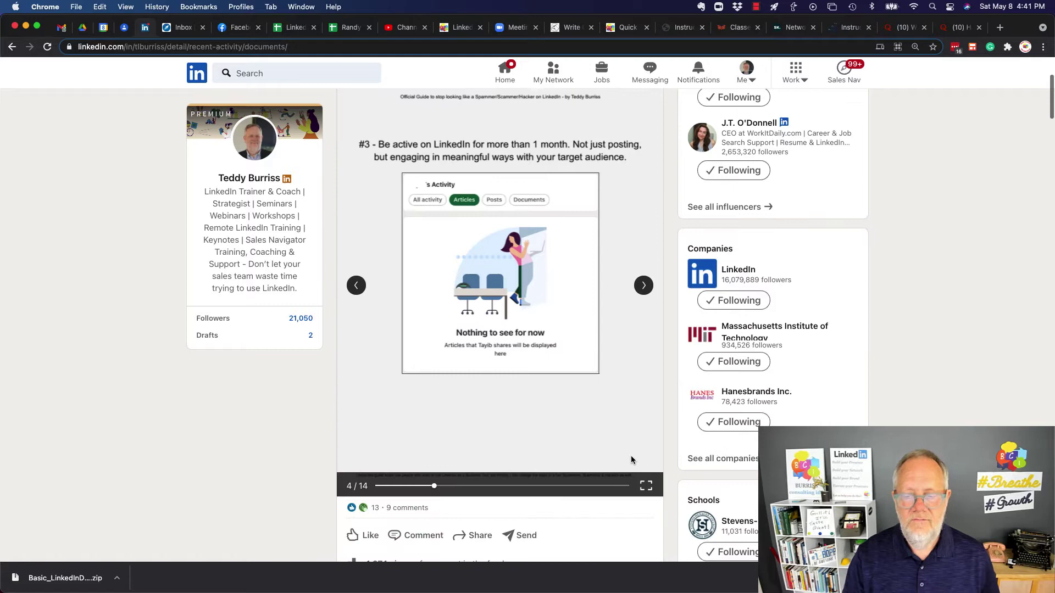
View the guide full screen and download it, skipping the virus scan
left_click(646, 487)
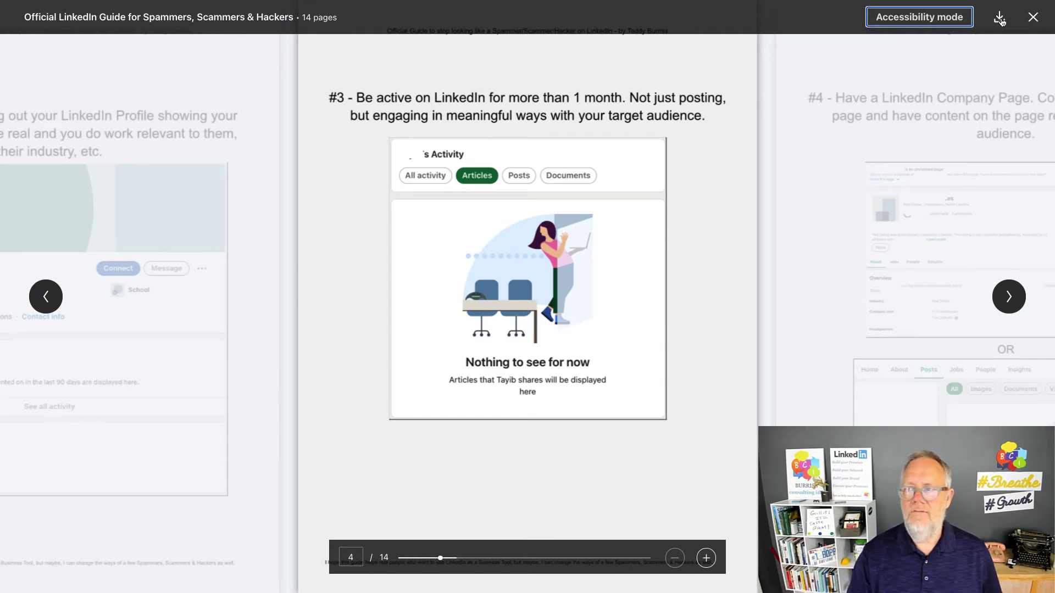
left_click(1000, 19)
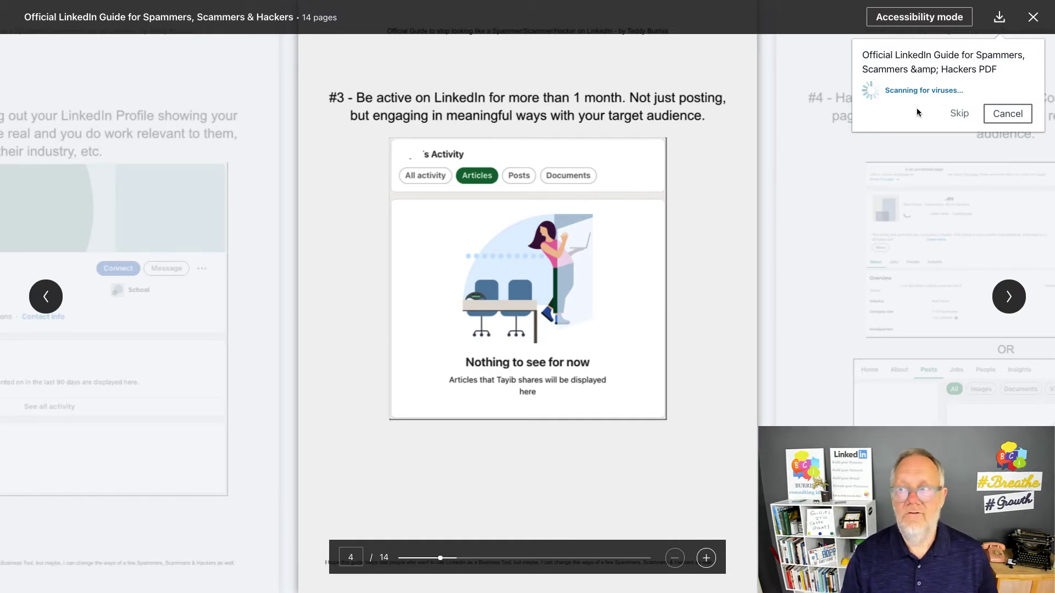
left_click(958, 113)
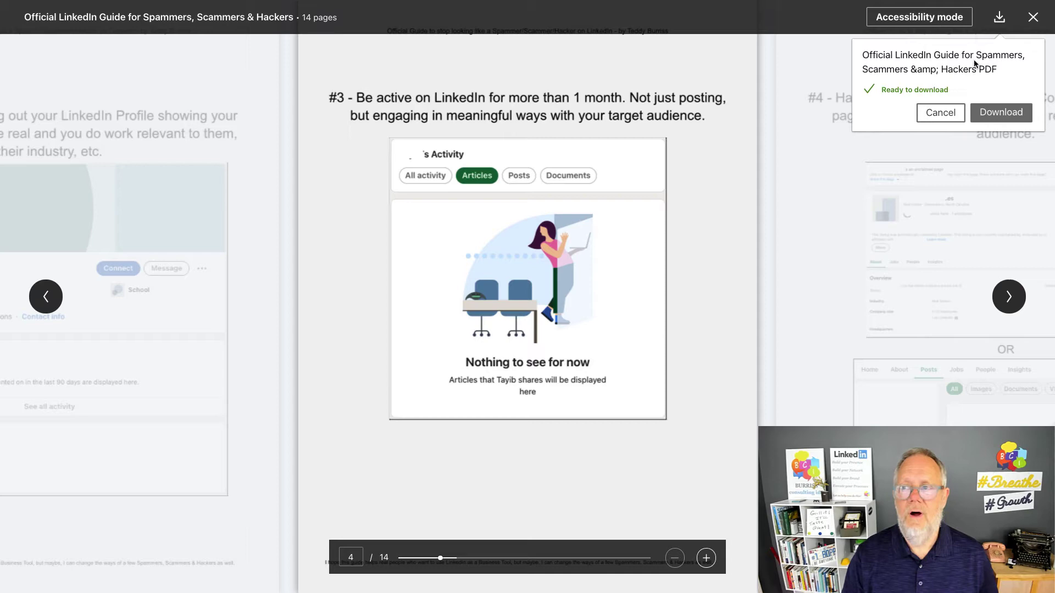
left_click(1001, 114)
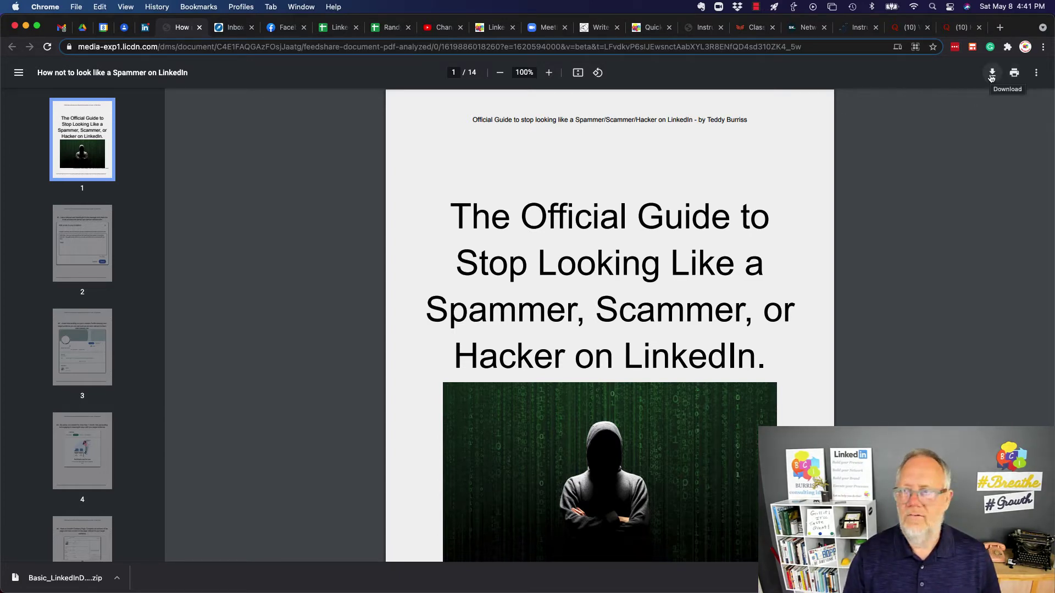
Save the guide PDF from Chrome's viewer to the Desktop
left_click(992, 74)
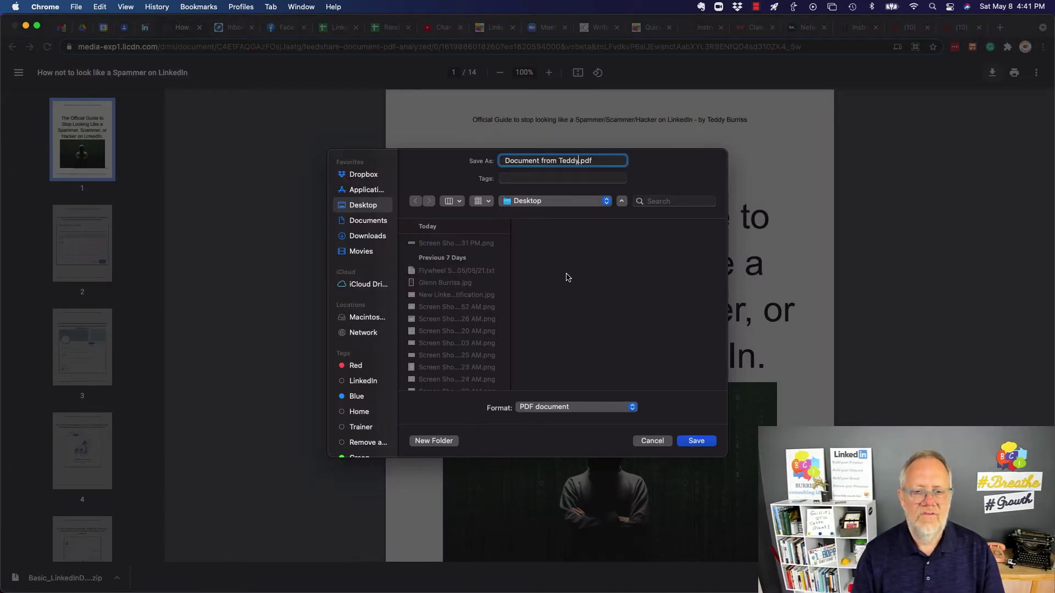
left_click(695, 441)
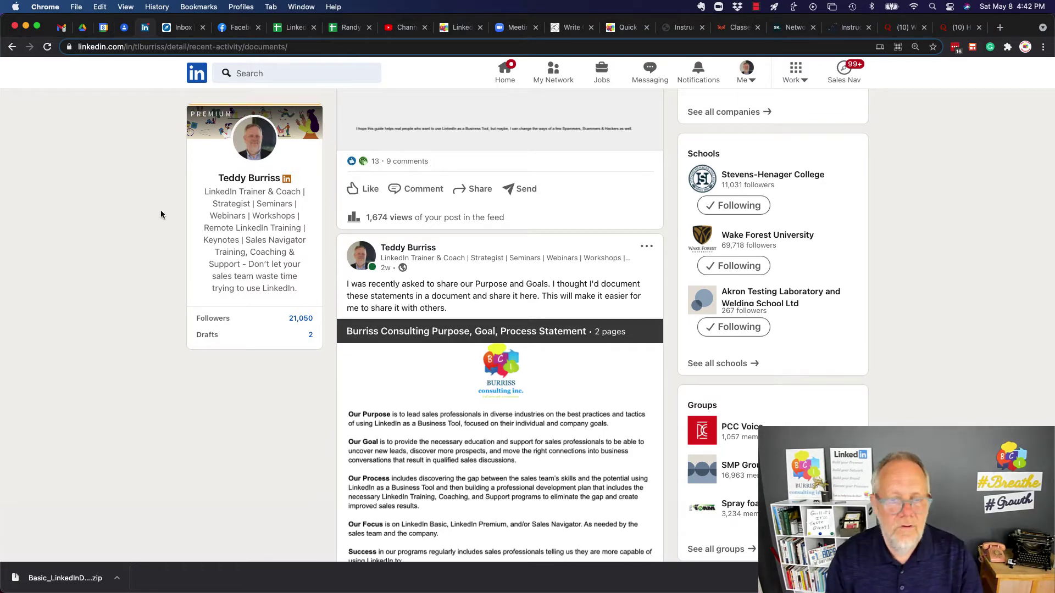
Back on the profile, advance Featured to the BCI Checklist card and open its preview
left_click(248, 147)
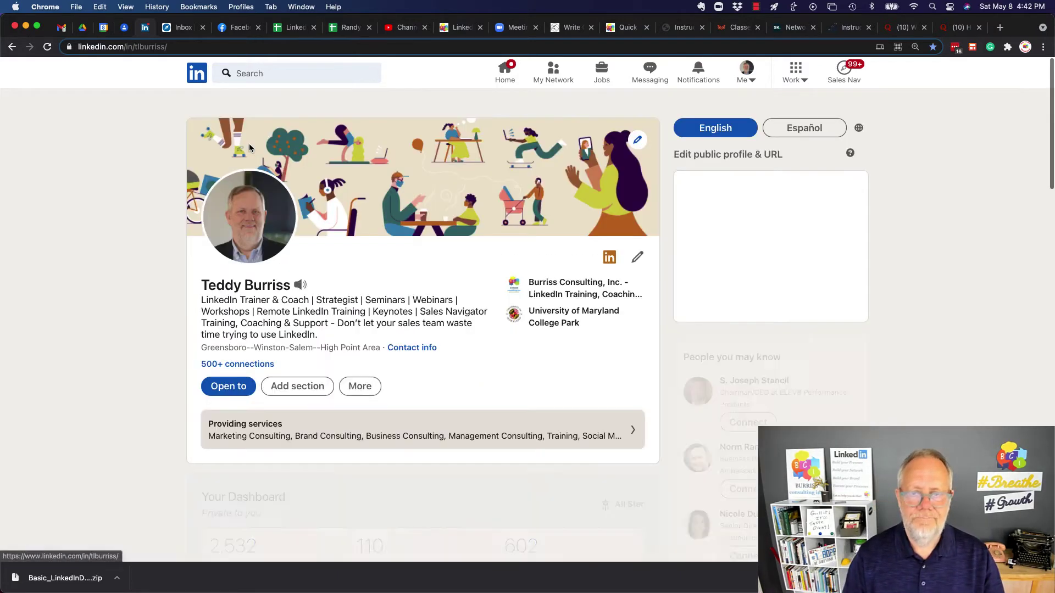
scroll(470, 385, "down", 10)
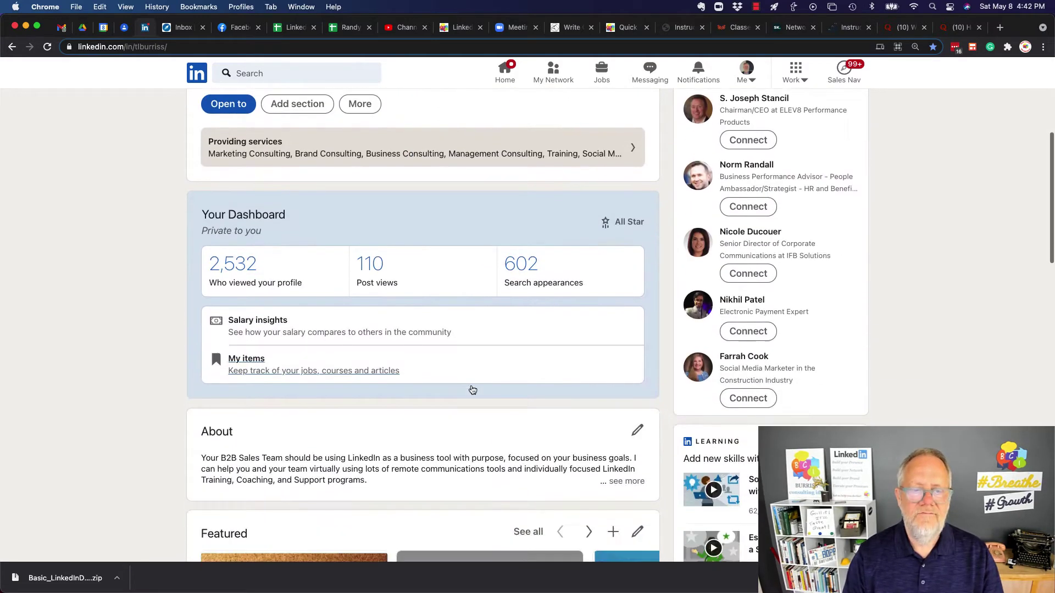
scroll(472, 390, "down", 1)
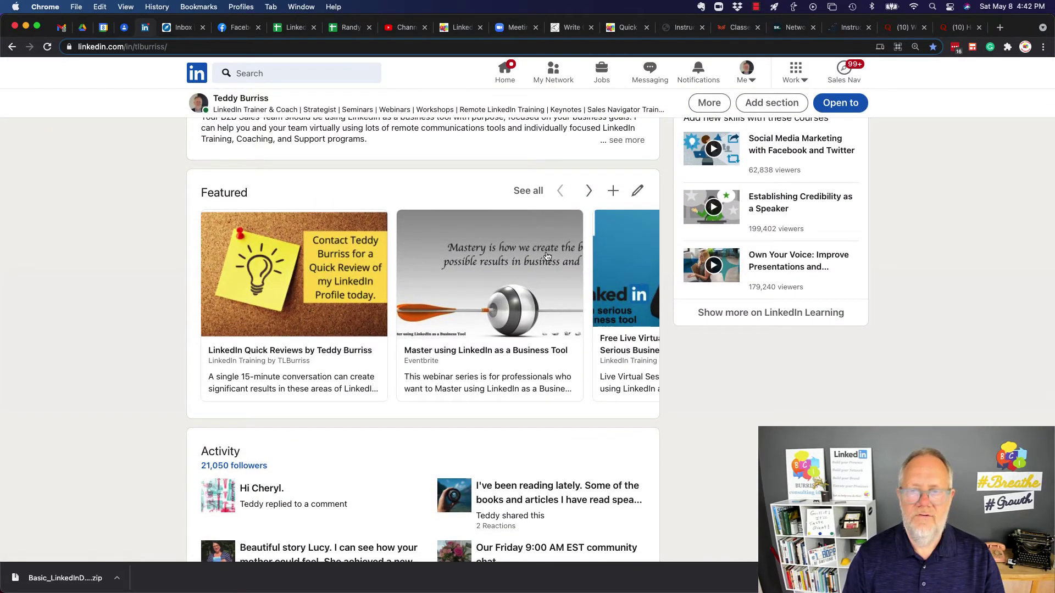
left_click(586, 190)
left_click(587, 190)
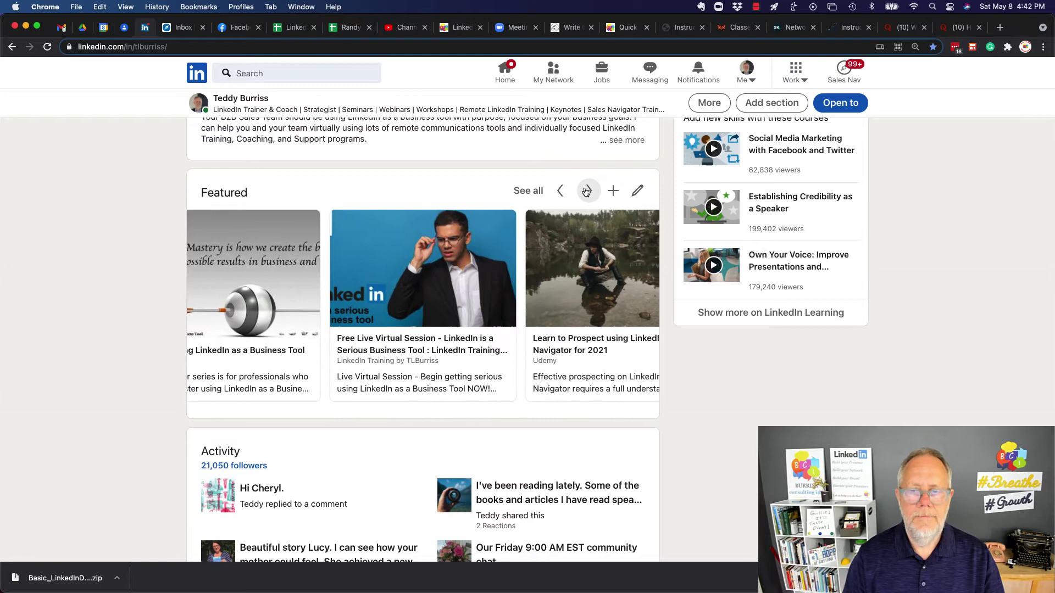
left_click(587, 191)
left_click(587, 191)
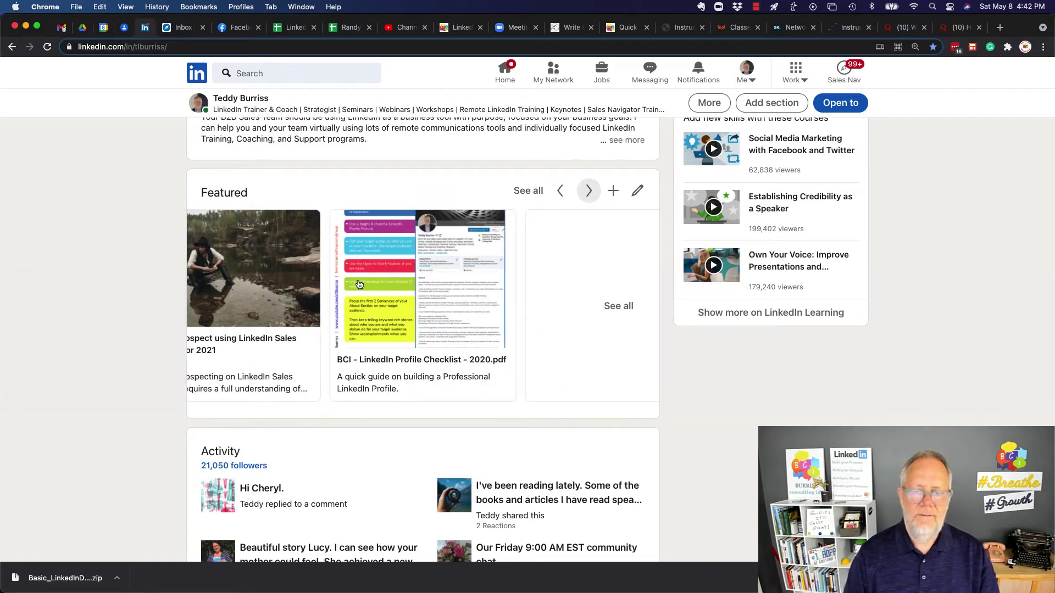
left_click(423, 305)
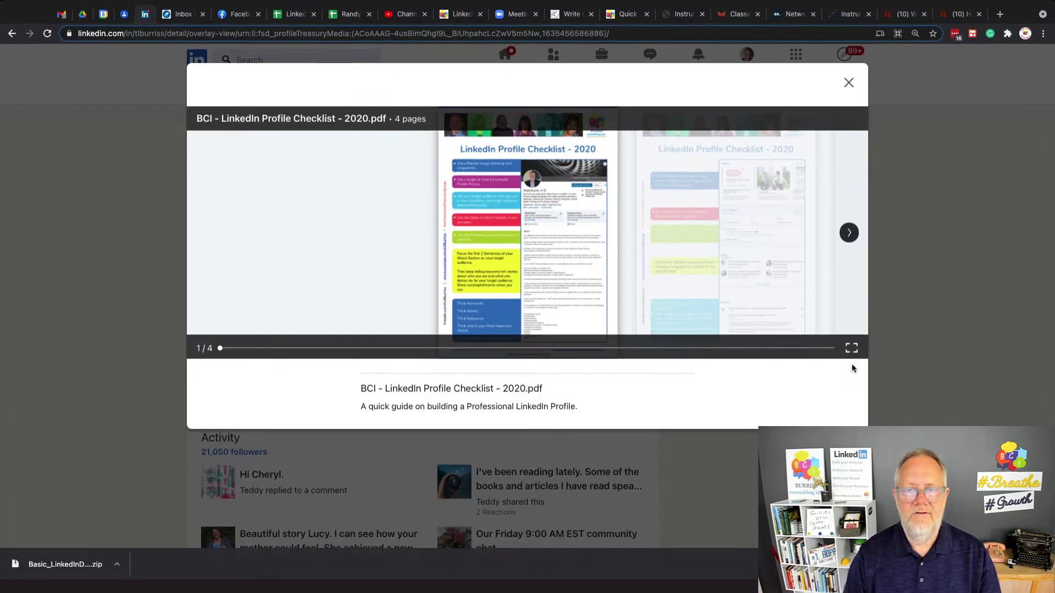
Show the checklist PDF full screen, download it, and save it through Chrome's viewer
left_click(851, 363)
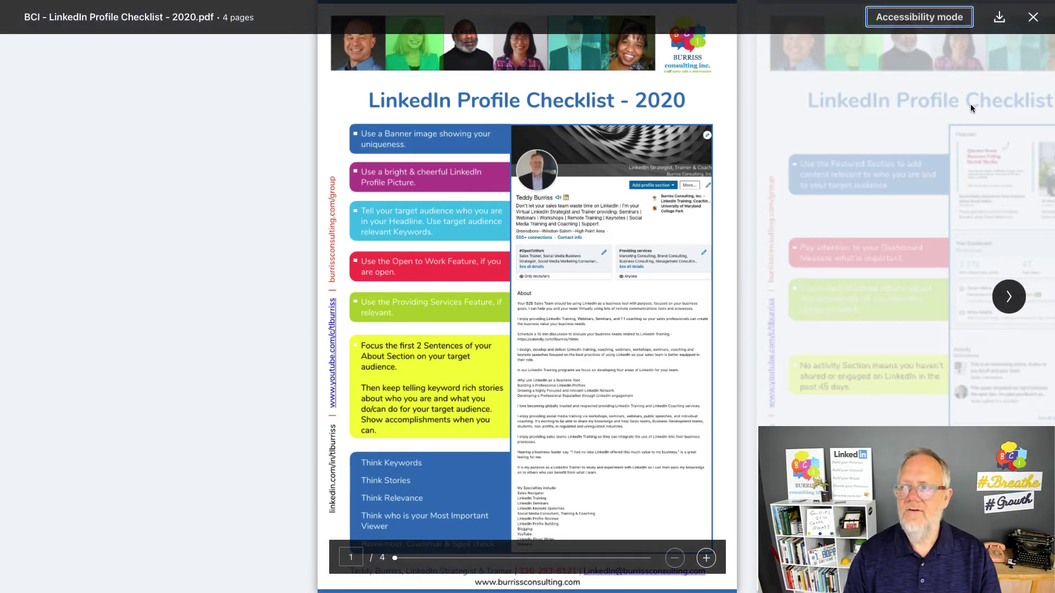
left_click(999, 21)
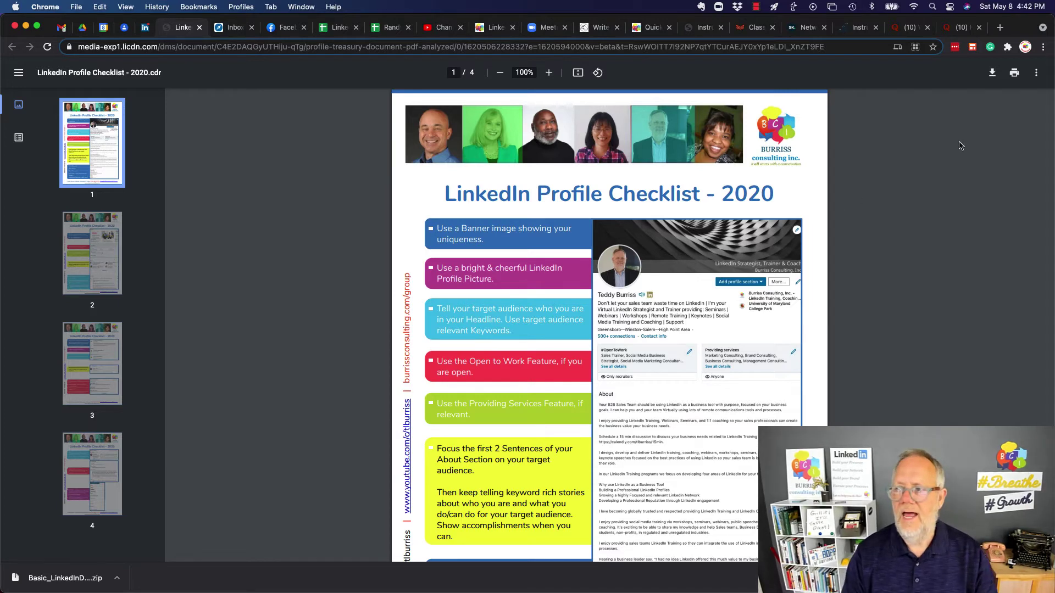
left_click(992, 75)
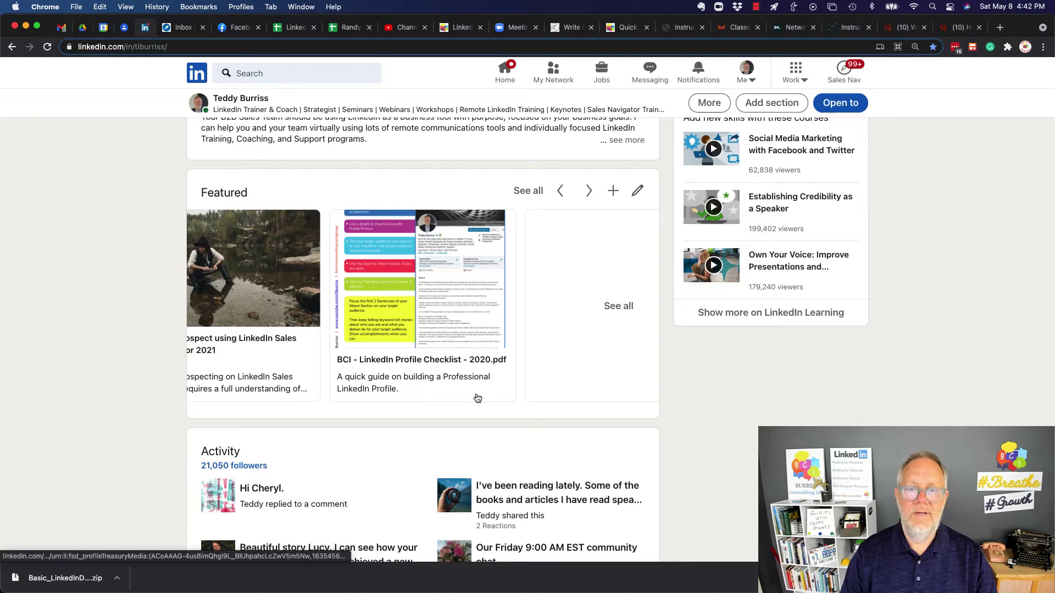
scroll(477, 398, "down", 10)
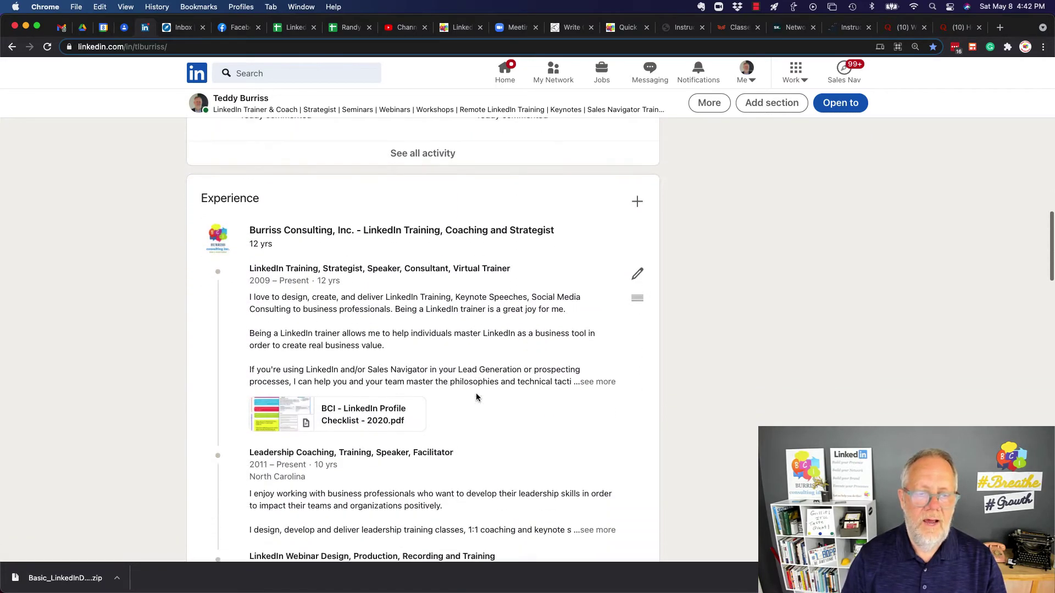
scroll(477, 398, "down", 3)
scroll(476, 400, "up", 2)
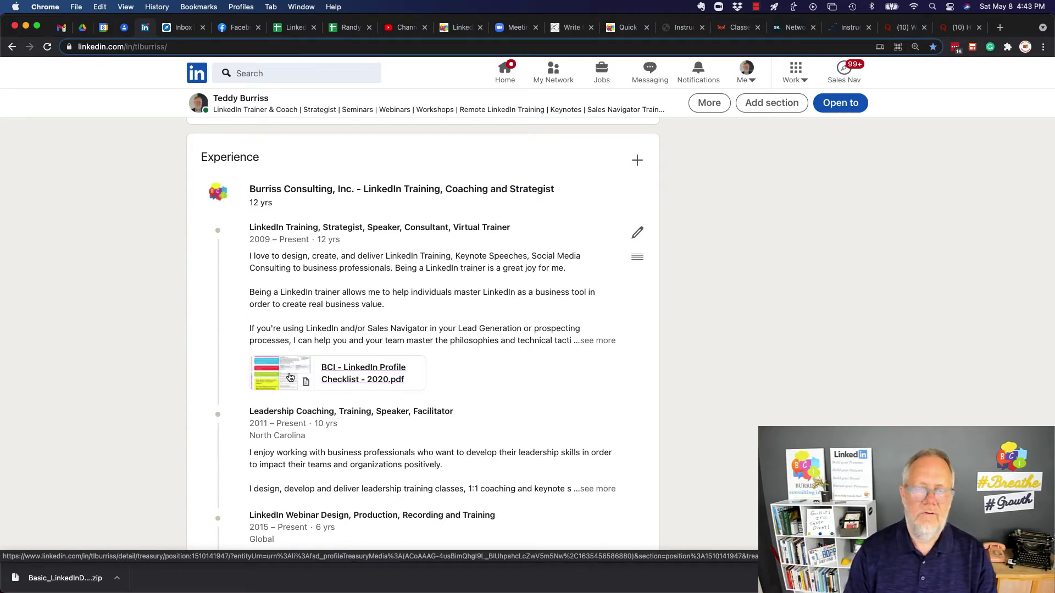
left_click(290, 377)
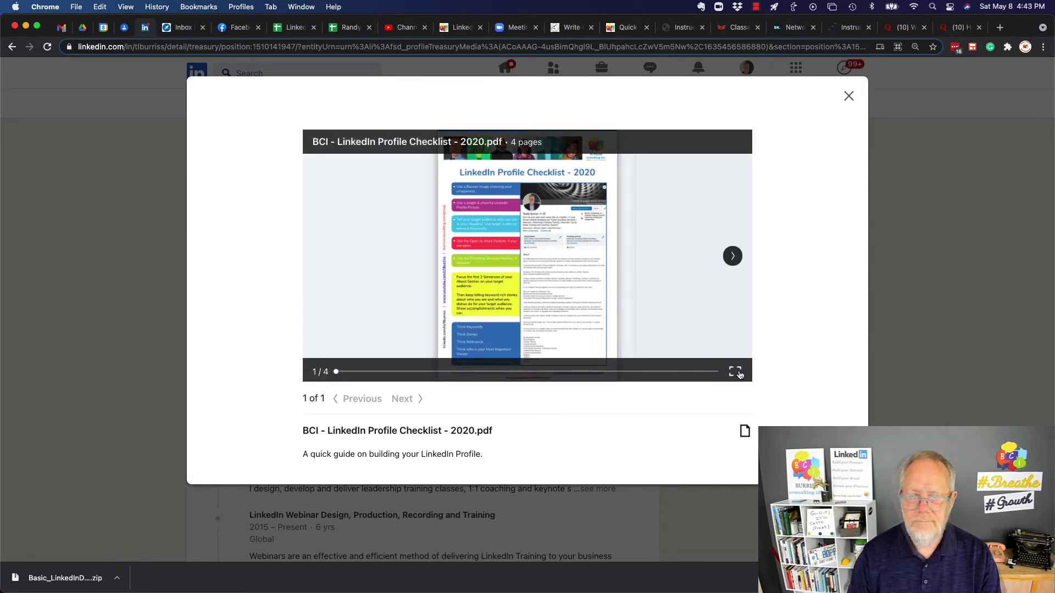
left_click(735, 373)
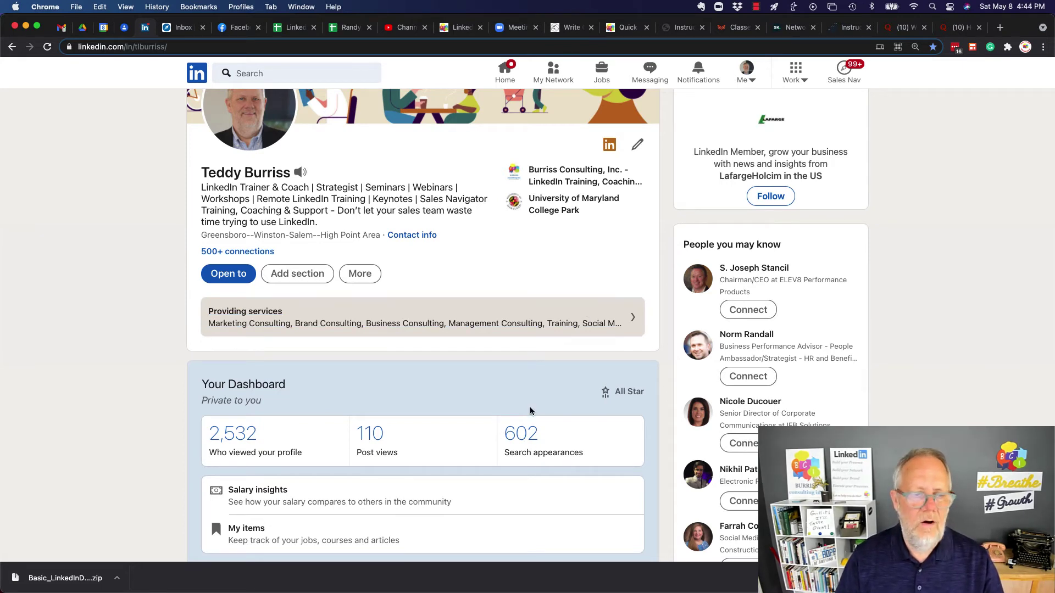
Scroll to Accomplishments, highlight the Publications heading, and browse down to the Jan 2014 My Resume entry
scroll(530, 411, "down", 20)
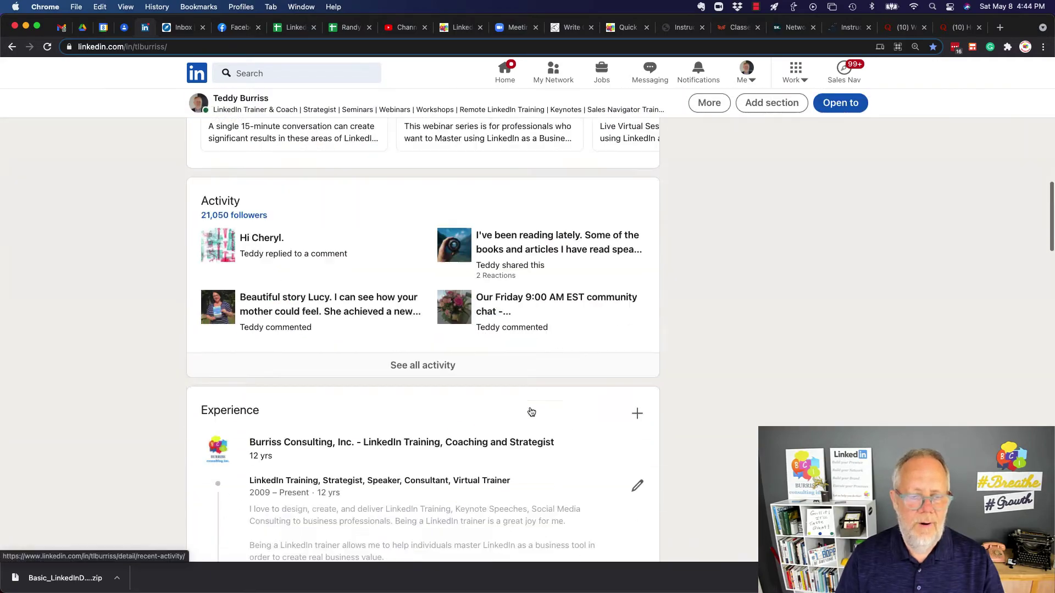
scroll(531, 411, "down", 5)
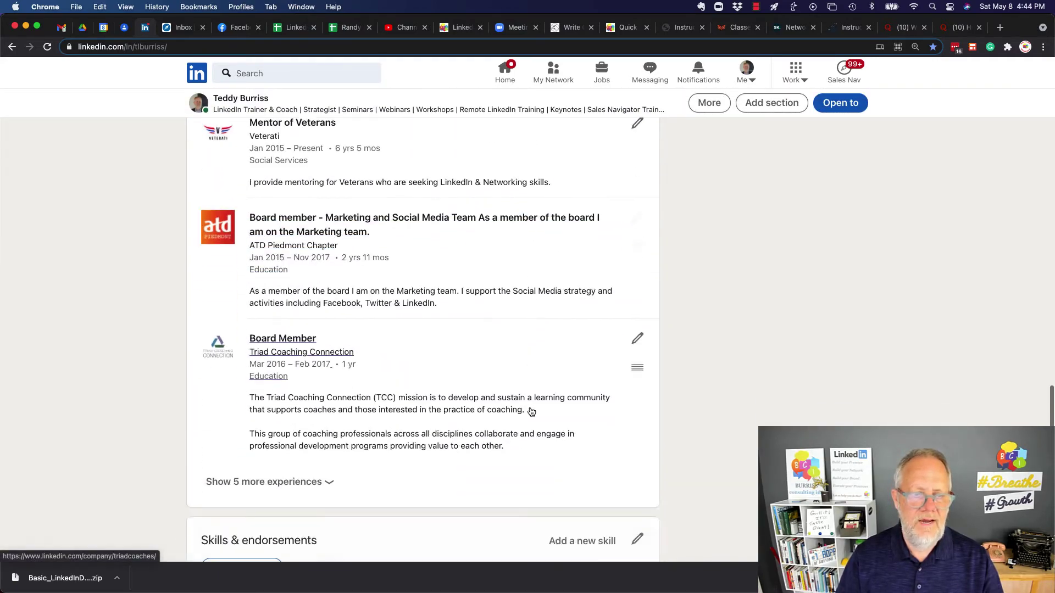
scroll(530, 409, "down", 20)
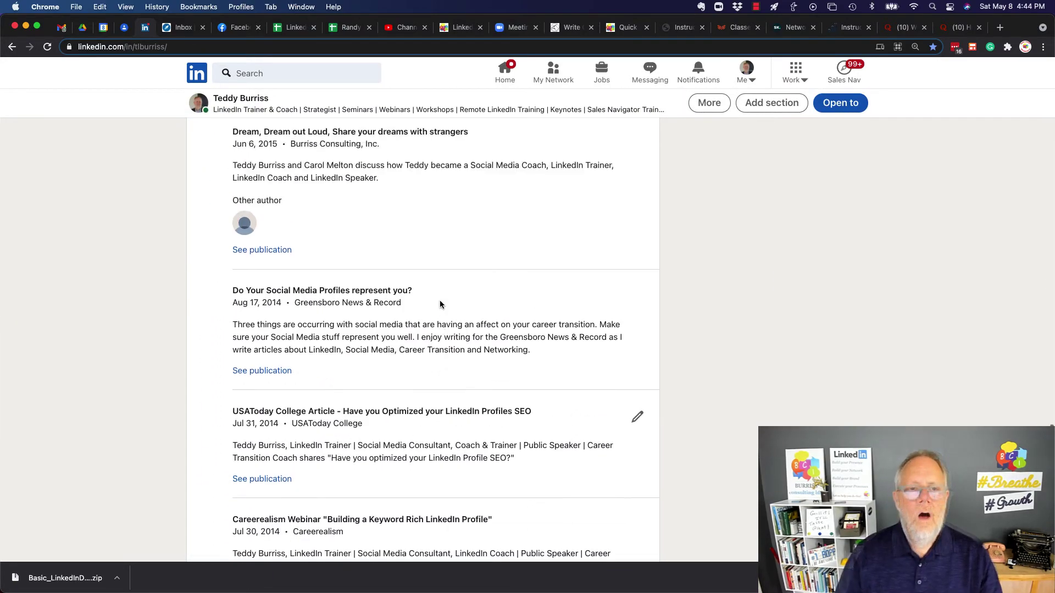
scroll(439, 304, "up", 10)
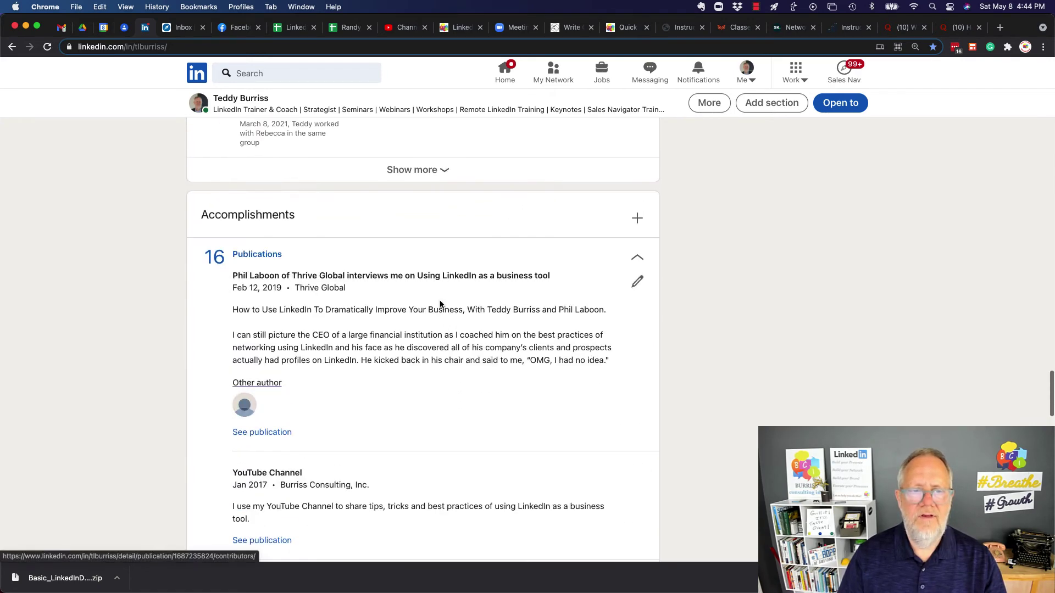
double_click(244, 255)
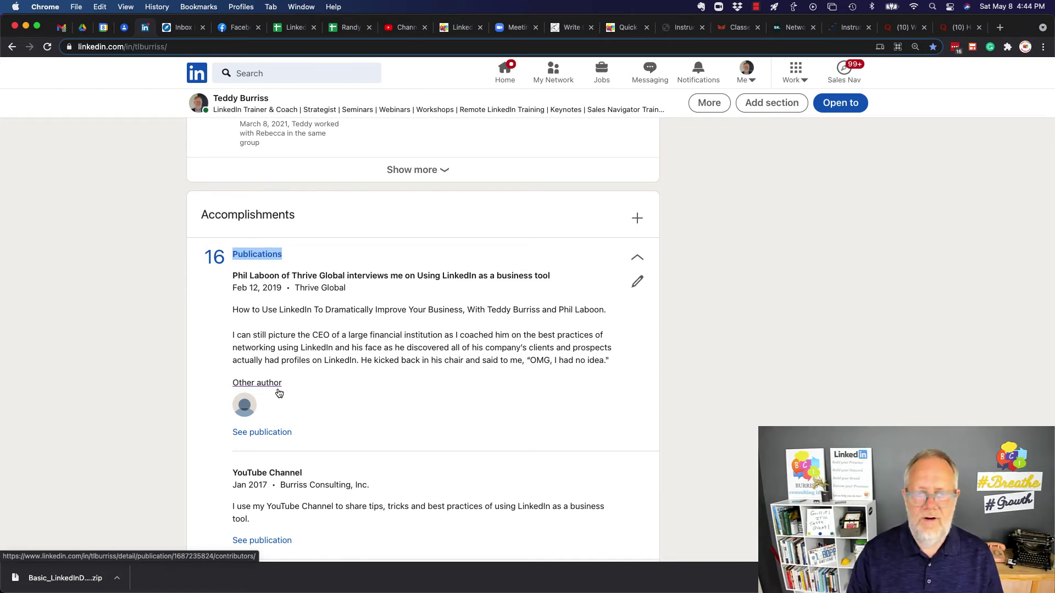
scroll(333, 415, "down", 5)
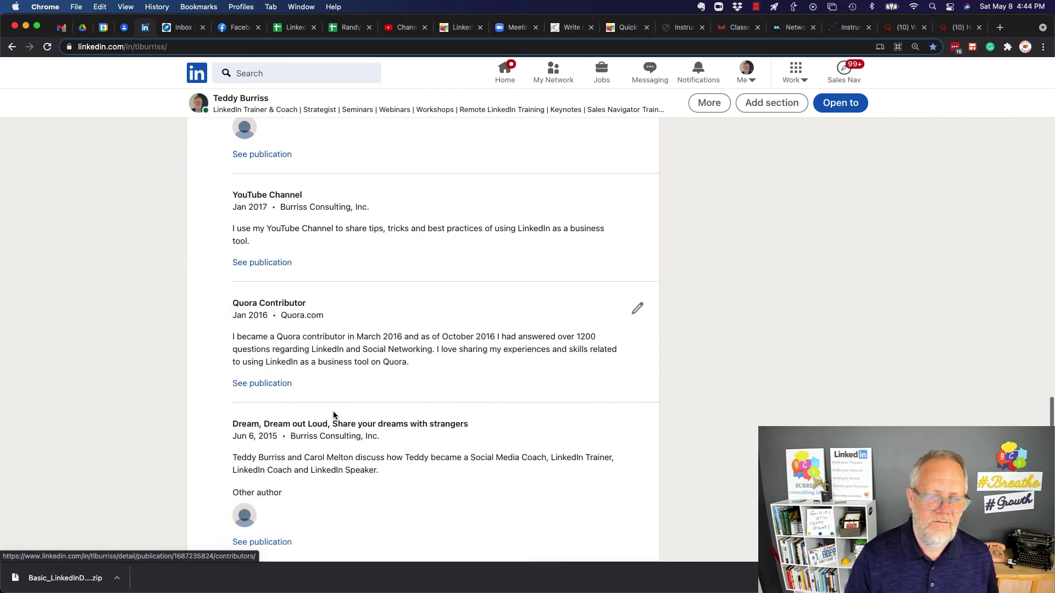
scroll(333, 413, "down", 6)
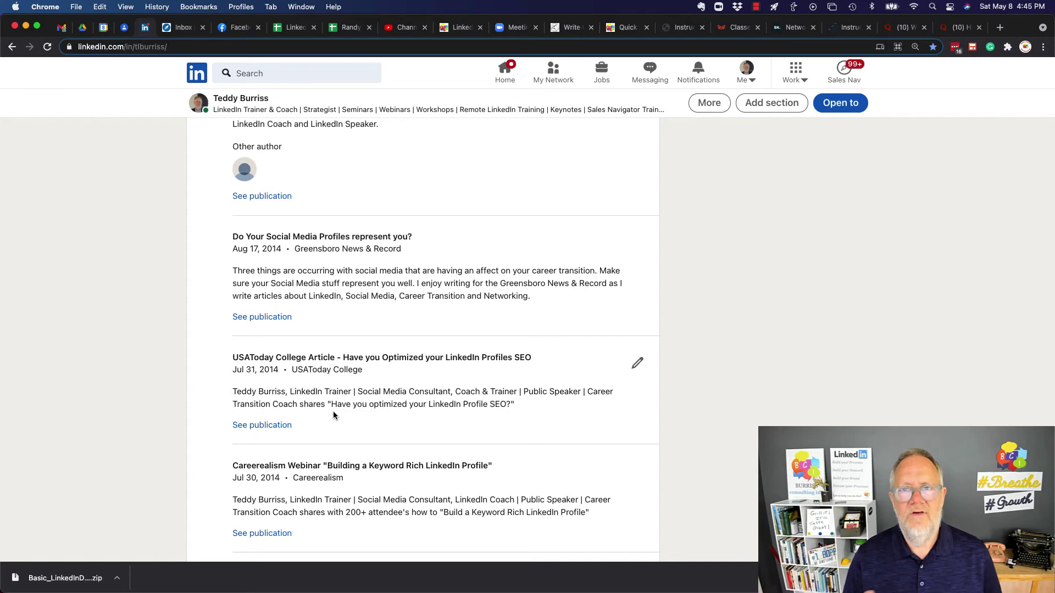
scroll(333, 411, "down", 5)
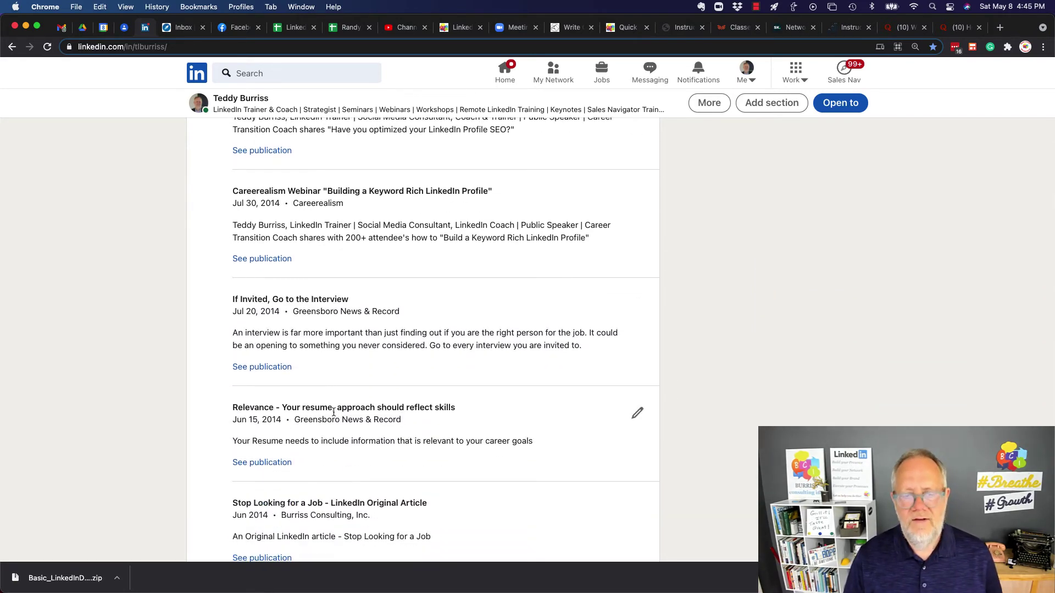
scroll(333, 412, "down", 2)
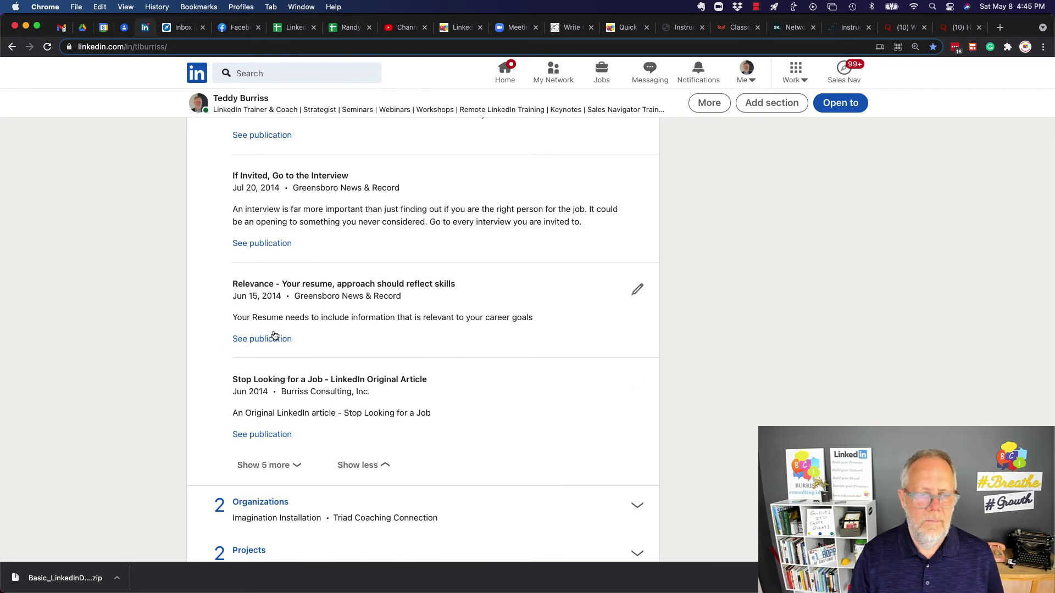
scroll(264, 275, "down", 8)
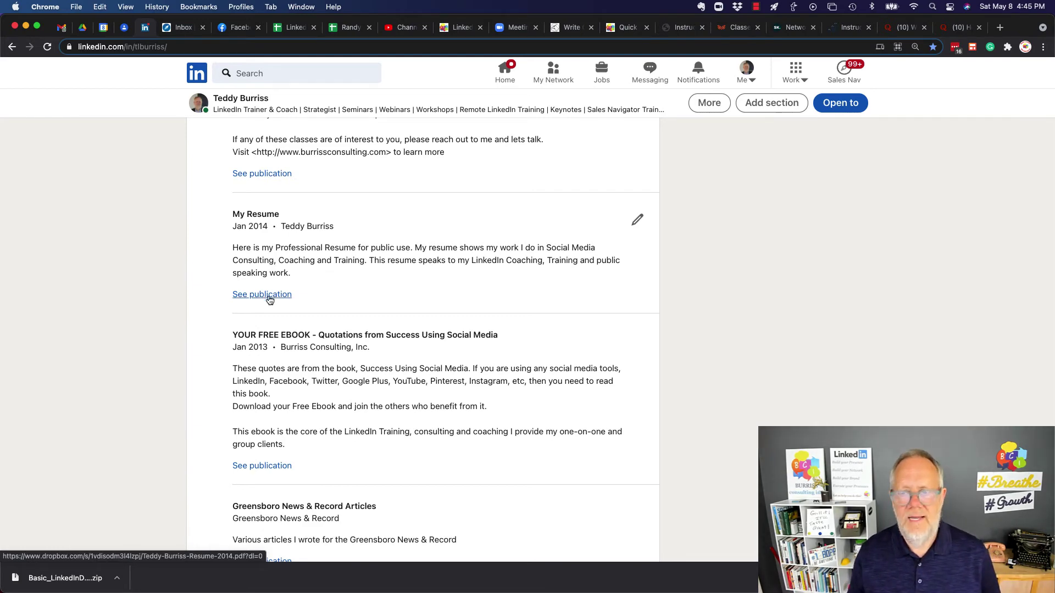
scroll(269, 300, "up", 20)
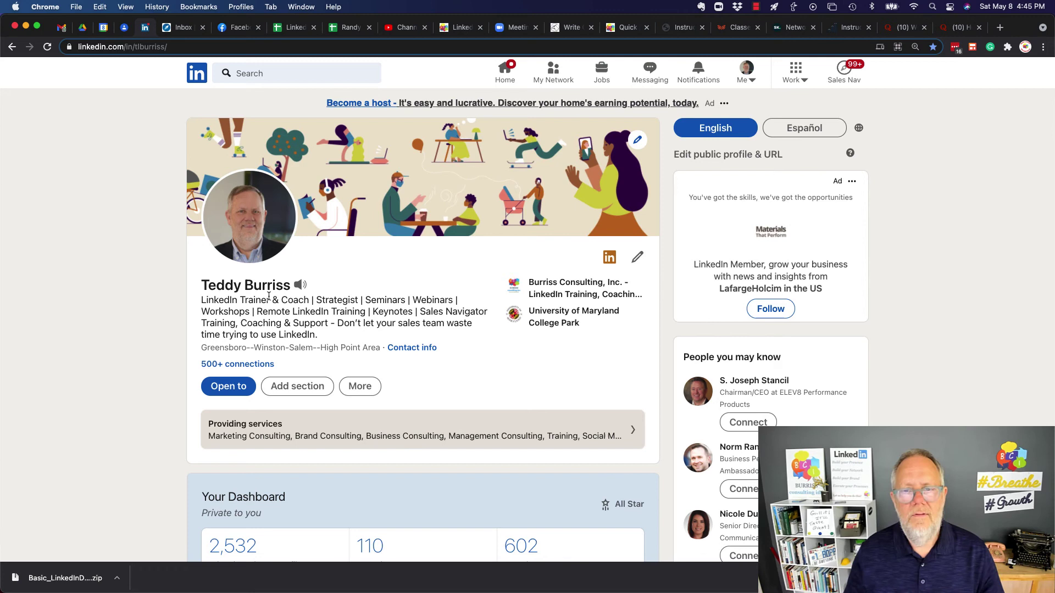